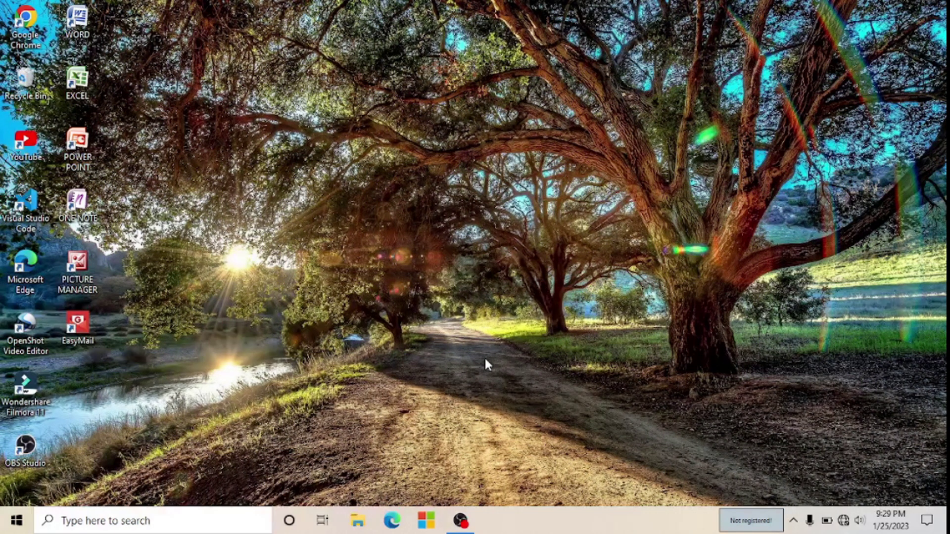
Step: Launch ASUS Splendid Technology from the Start menu's S section
{"action": "left_click", "coordinate": [16, 522]}
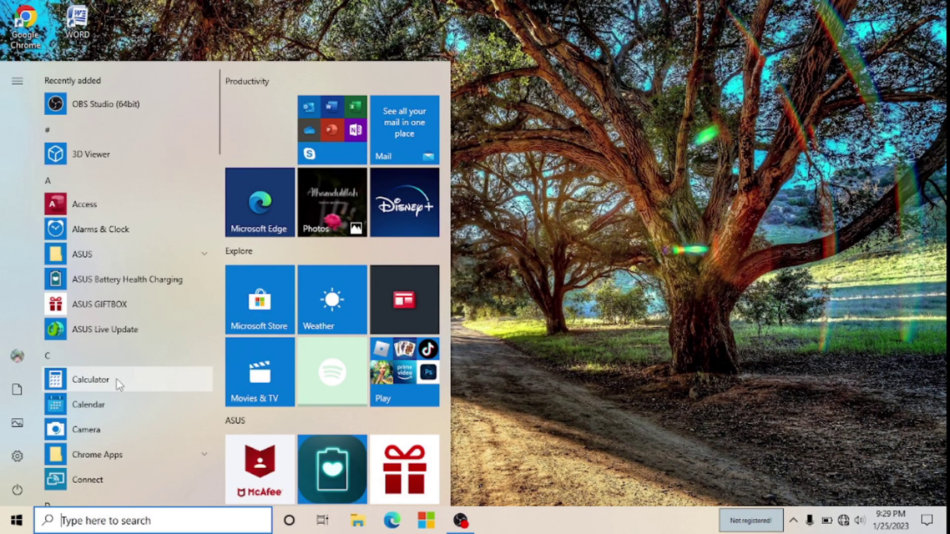
{"action": "scroll", "coordinate": [116, 380], "scroll_direction": "down", "scroll_amount": 5}
{"action": "scroll", "coordinate": [116, 382], "scroll_direction": "up", "scroll_amount": 1}
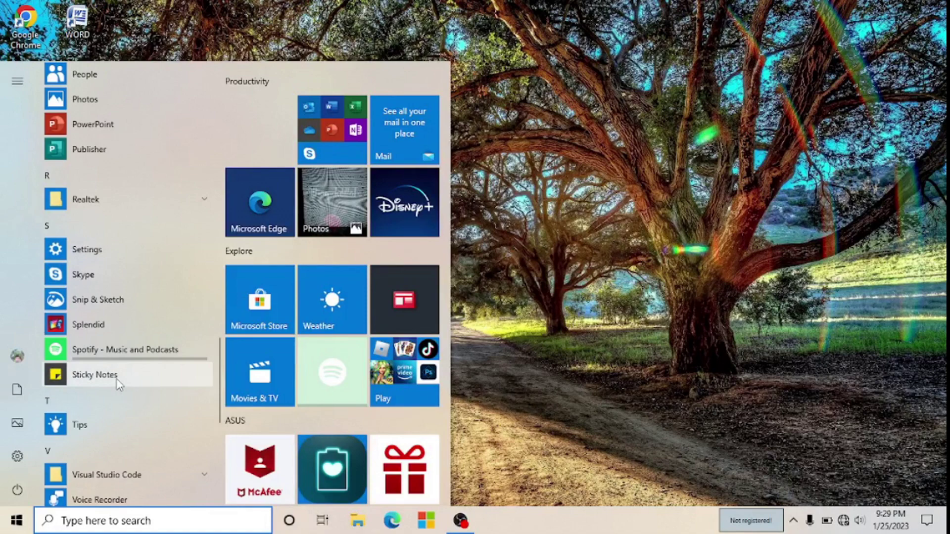
{"action": "left_click", "coordinate": [141, 385]}
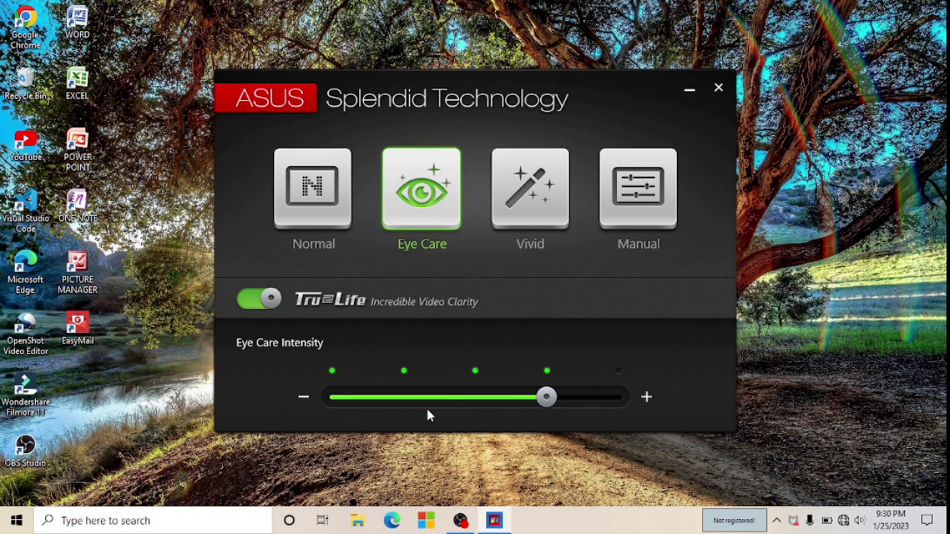
Step: Set the Eye Care Intensity slider to the second of five levels
{"action": "left_click", "coordinate": [410, 398]}
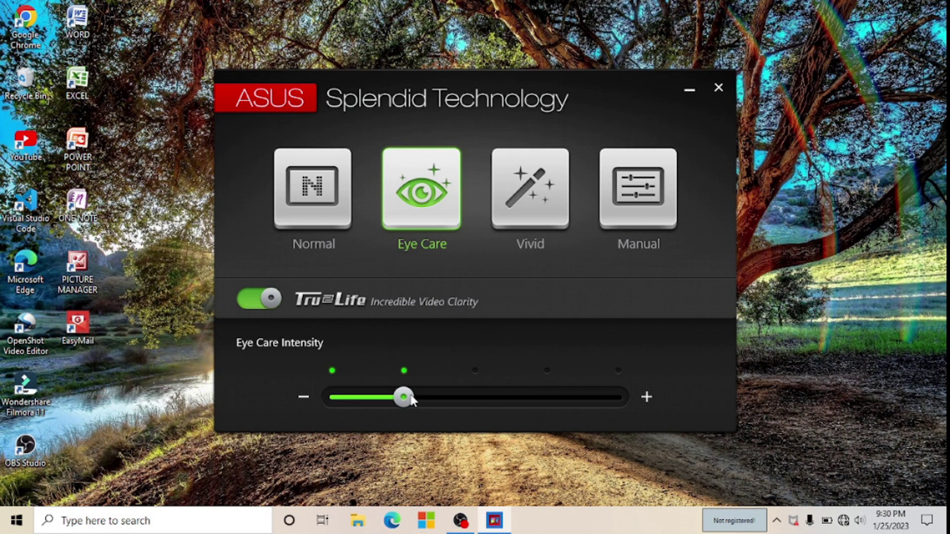